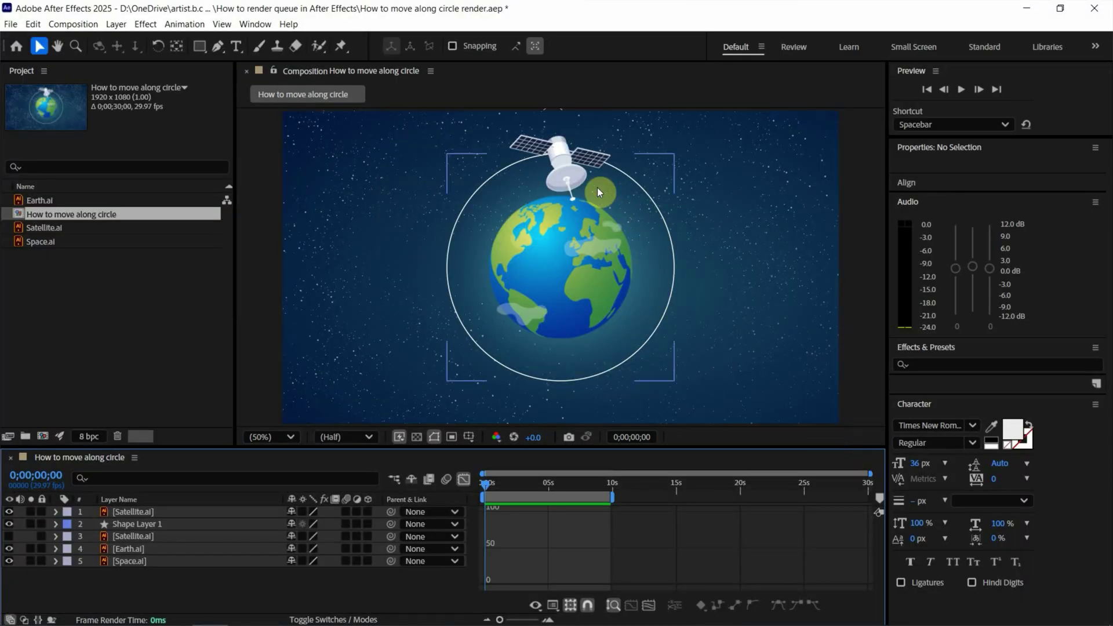
Preview the satellite orbit animation, then add 'How to move along circle' to the render queue.
{"action": "key", "text": "space"}
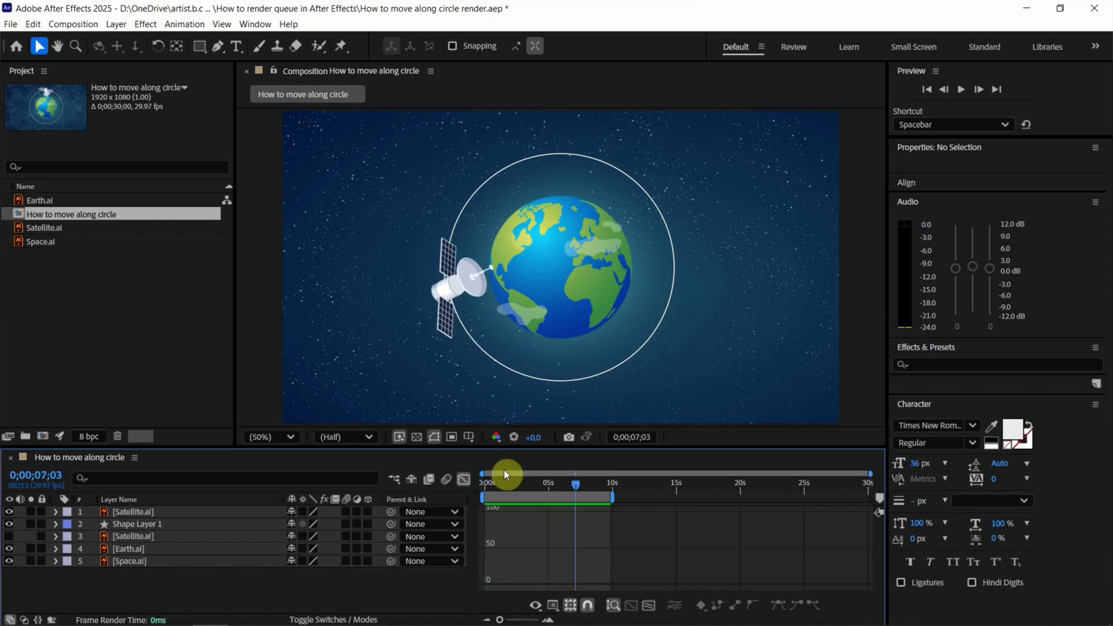
{"action": "key", "text": "space"}
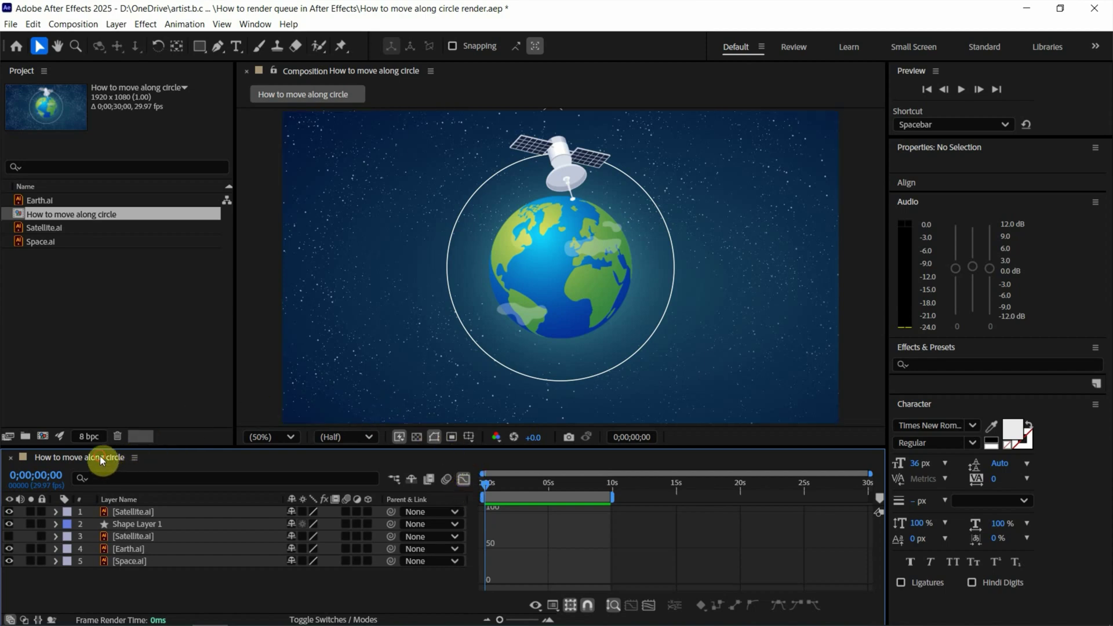
{"action": "left_click", "coordinate": [70, 24]}
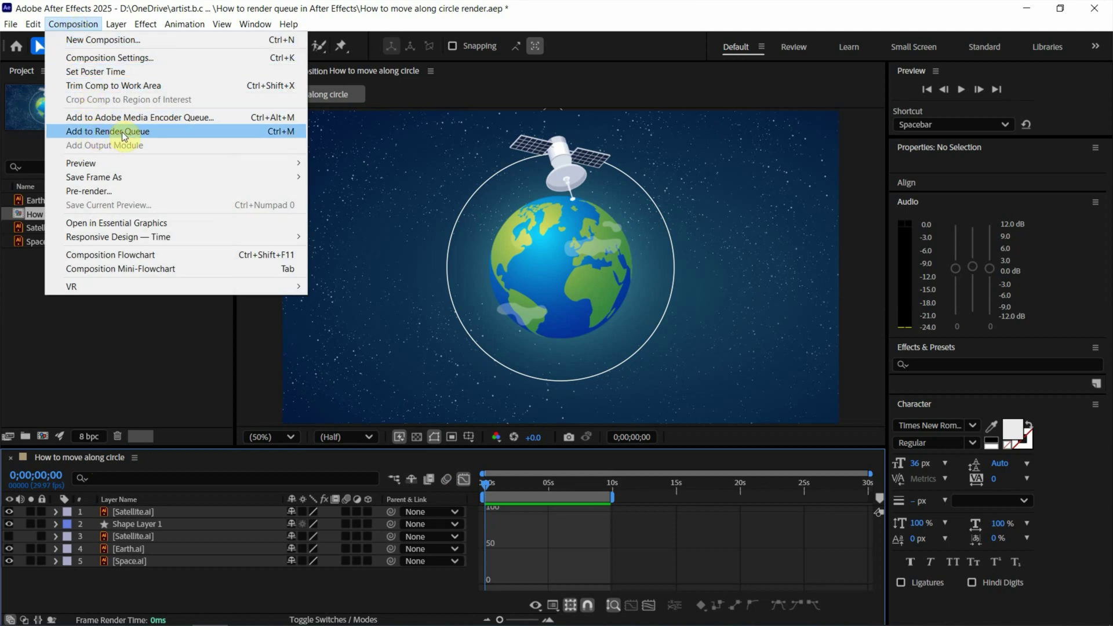
{"action": "left_click", "coordinate": [276, 135]}
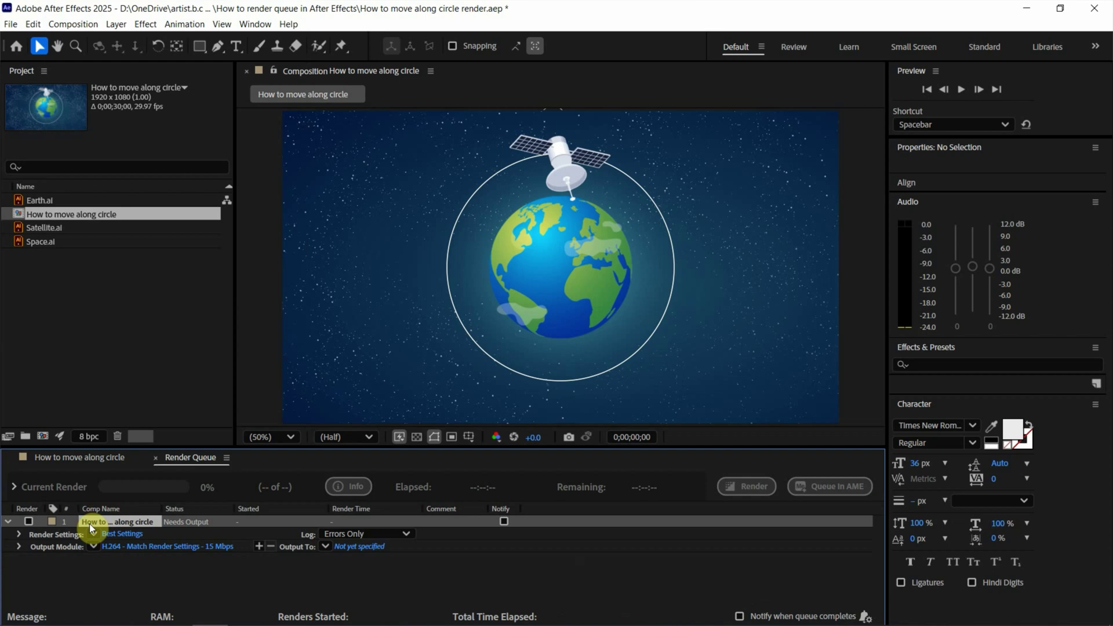
Keep H.264 as the format in the queued item's Output Module Settings.
{"action": "left_click", "coordinate": [127, 549]}
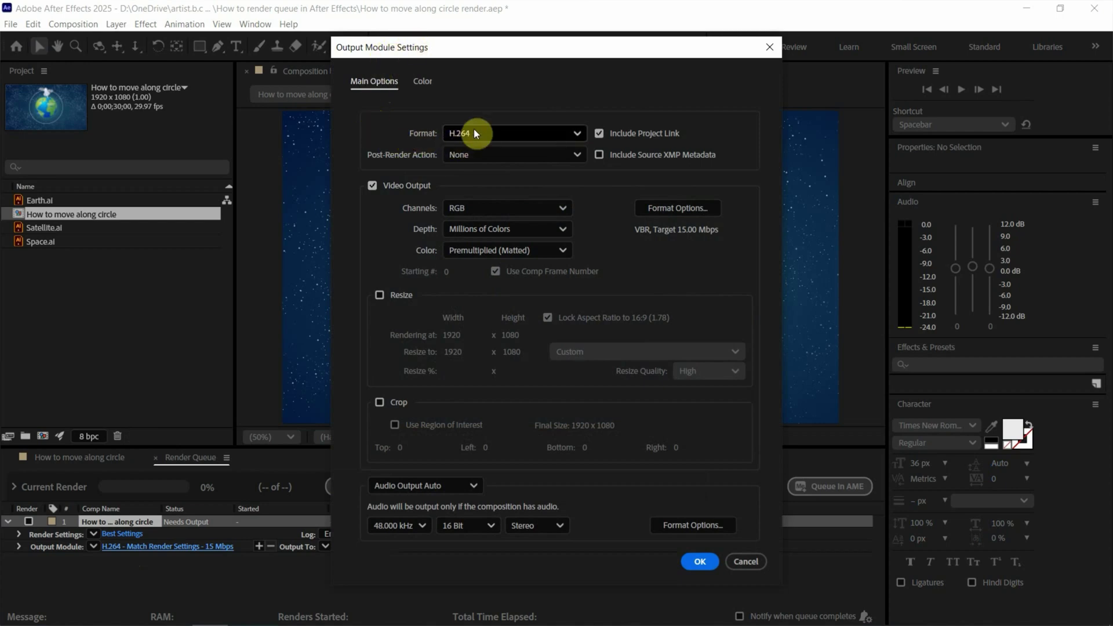
{"action": "left_click", "coordinate": [489, 135]}
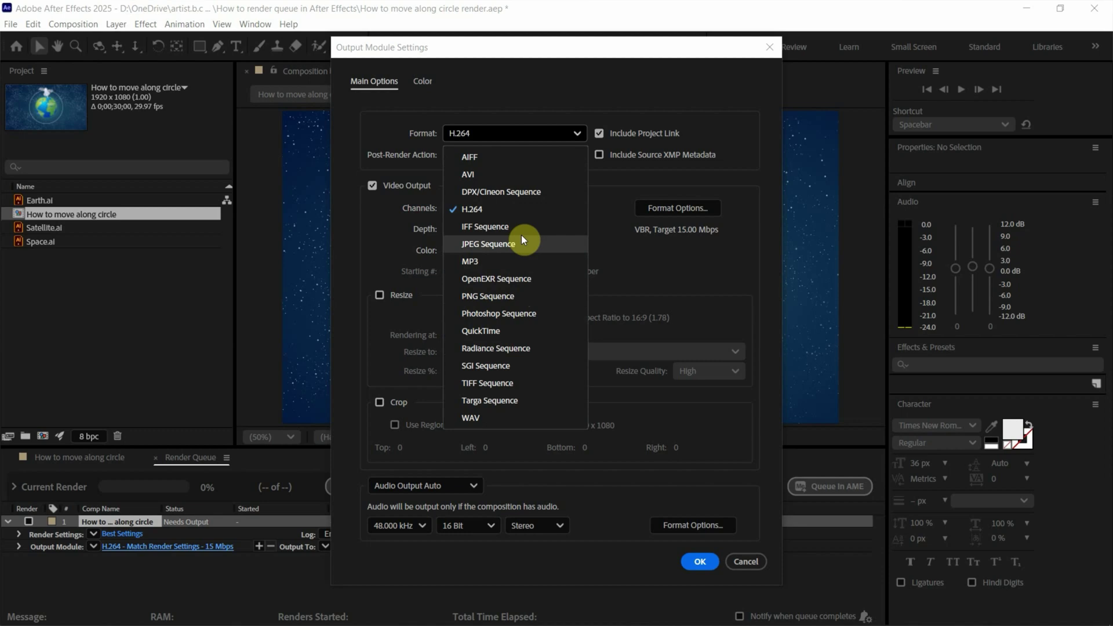
{"action": "left_click", "coordinate": [491, 209]}
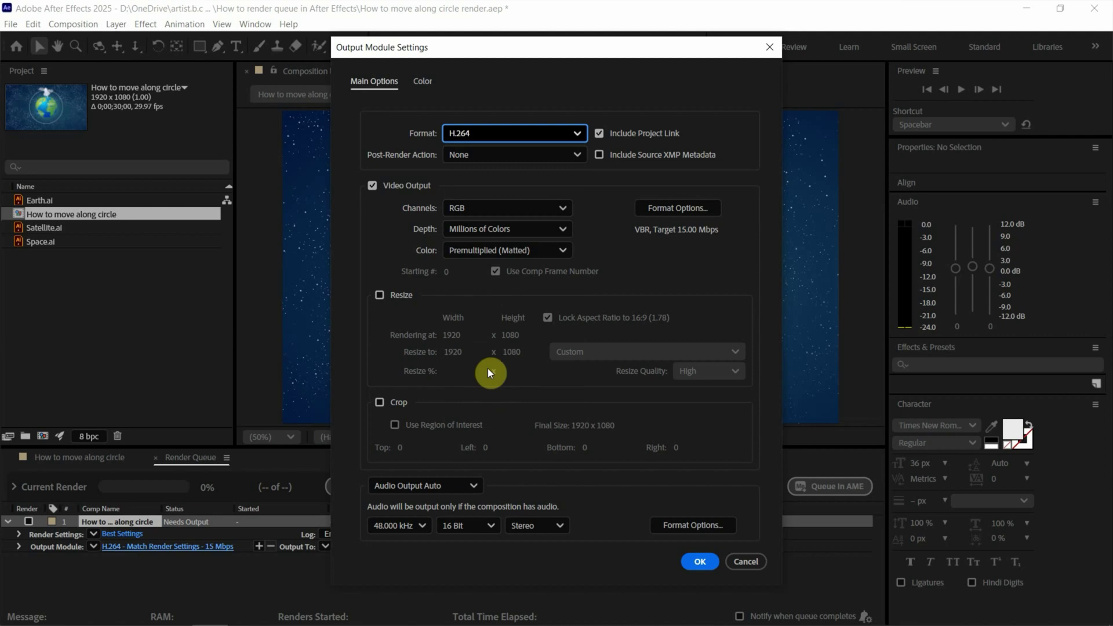
Confirm the H.264 output module and save the output as 'How to move along circle.mp4'.
{"action": "left_click", "coordinate": [706, 562]}
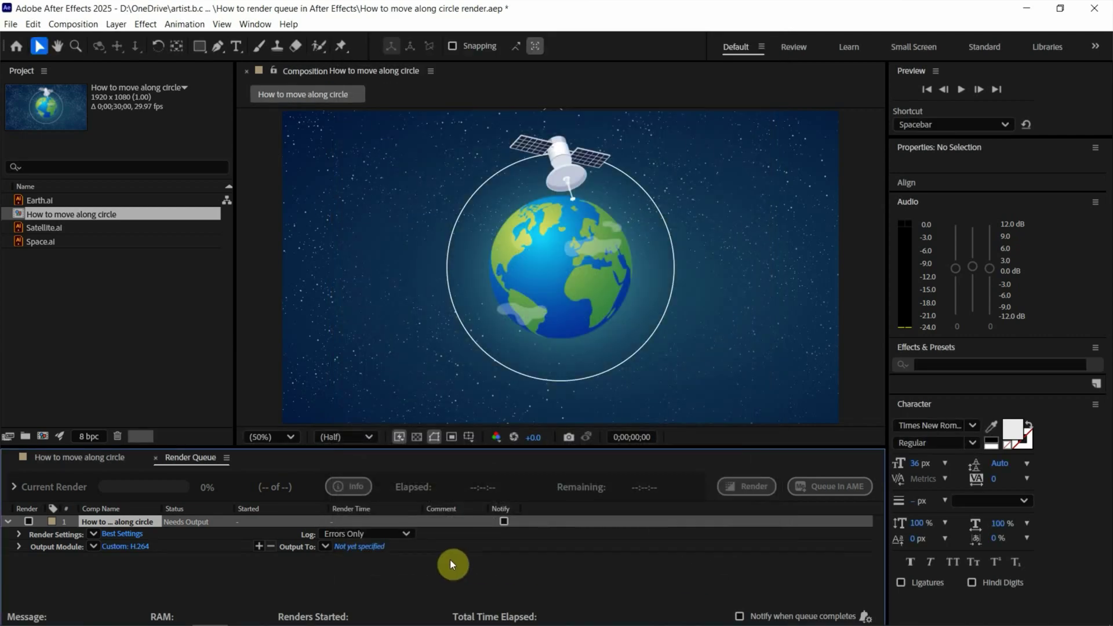
{"action": "left_click", "coordinate": [362, 549]}
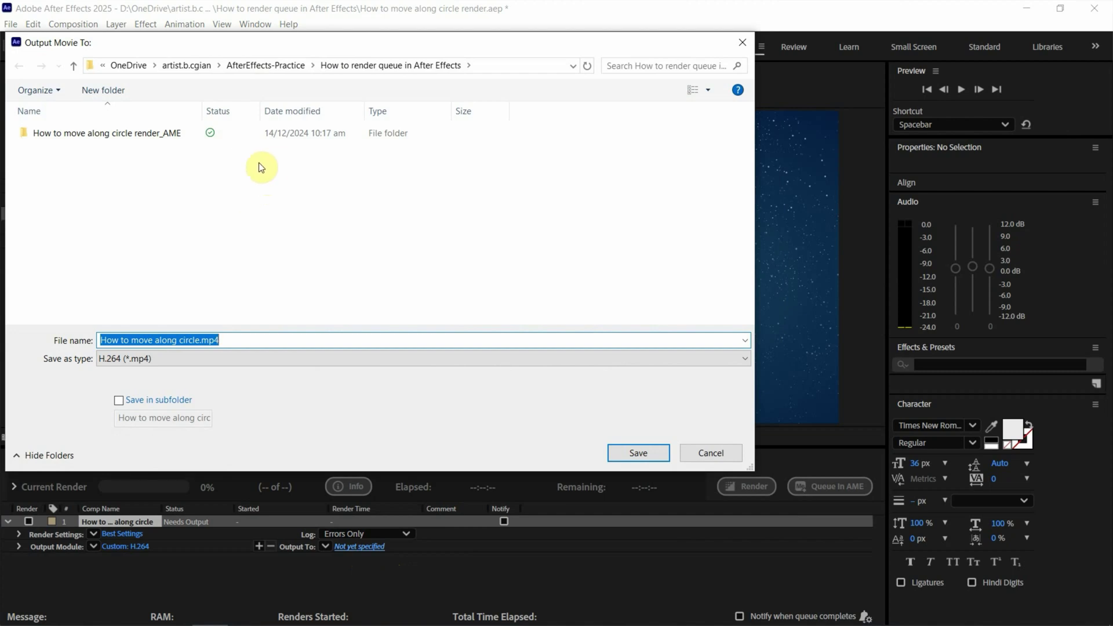
{"action": "left_click", "coordinate": [634, 453]}
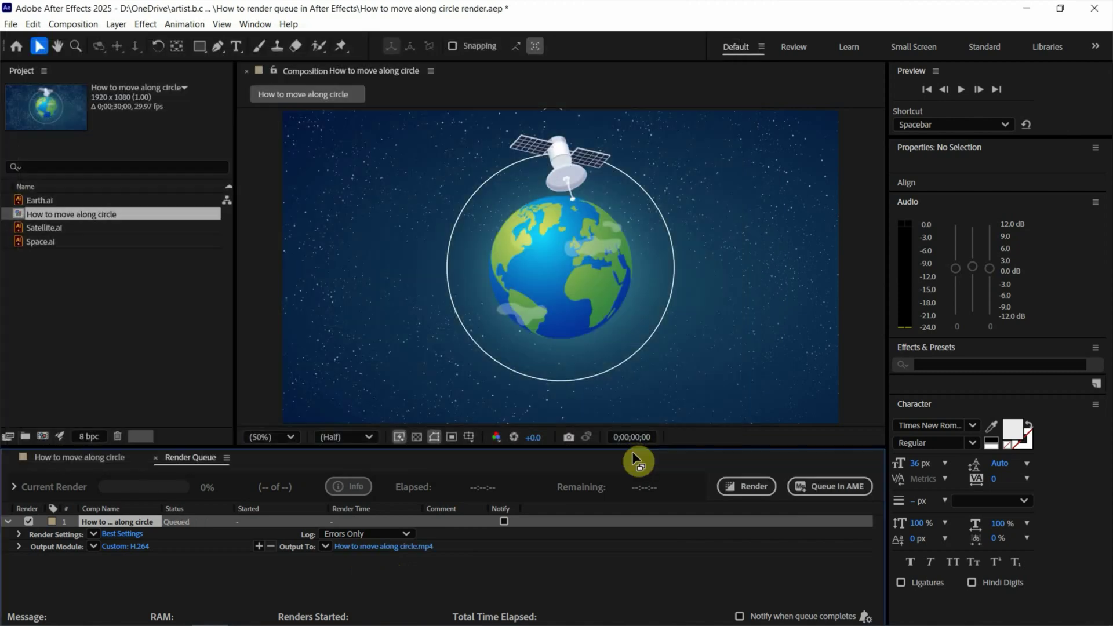